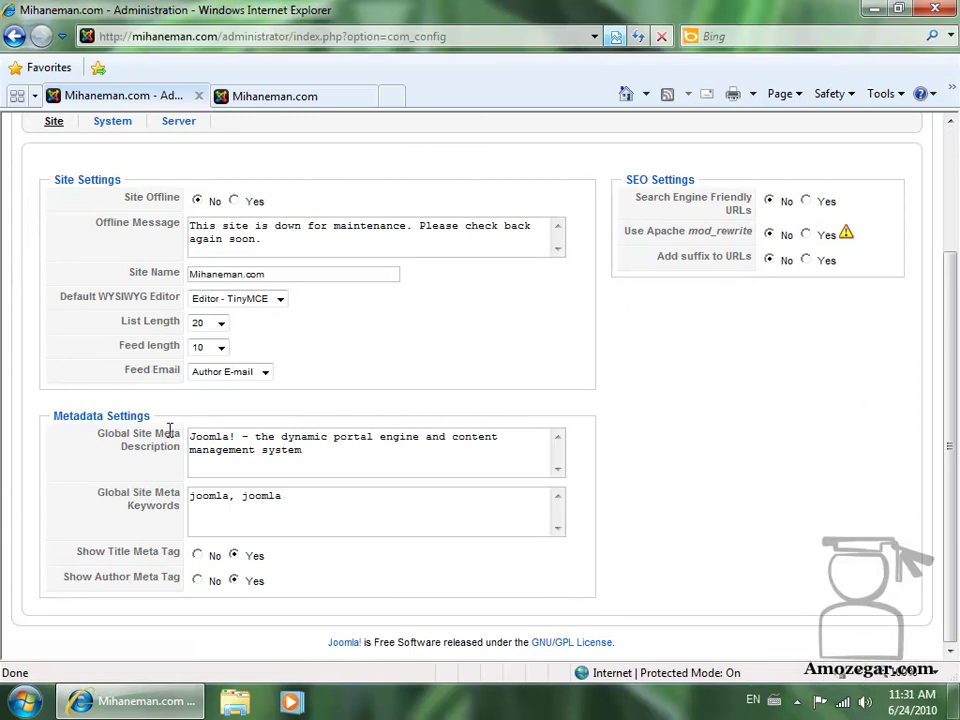
Step: Search Google for mihaneman.com in a new browser window
left_click_drag(104, 416, 60, 425)
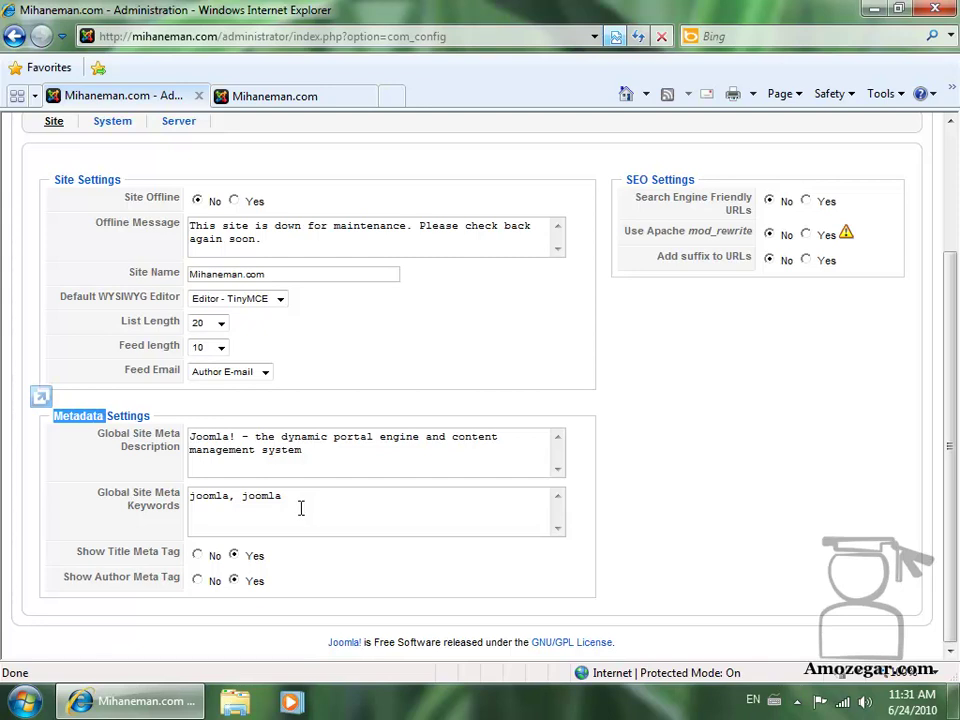
triple_click(311, 448)
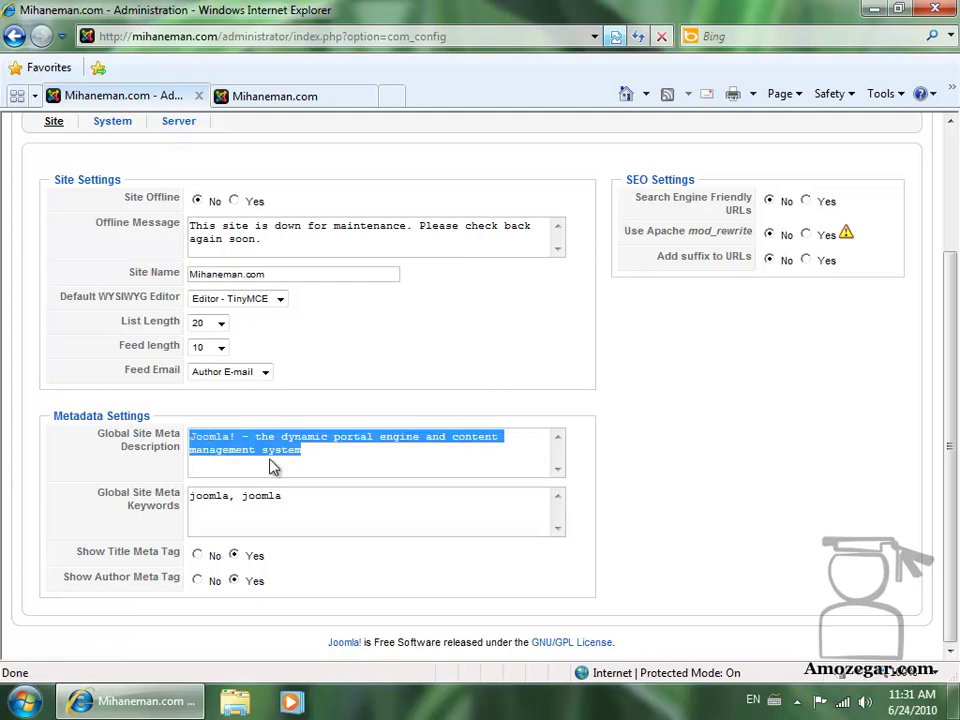
right_click(115, 701)
left_click(118, 610)
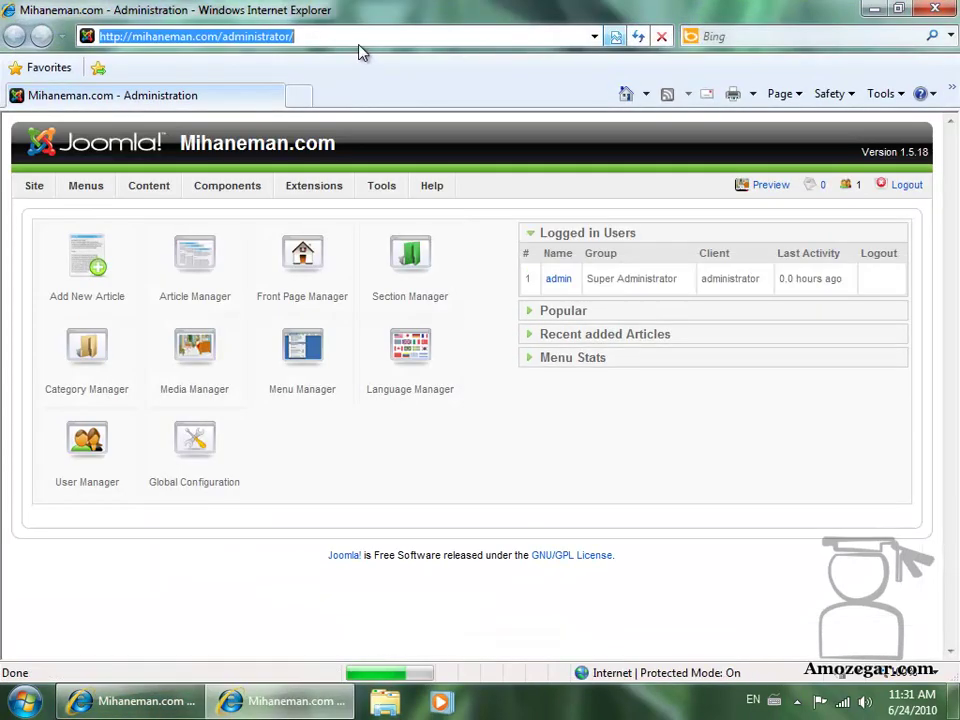
type("g")
left_click(360, 60)
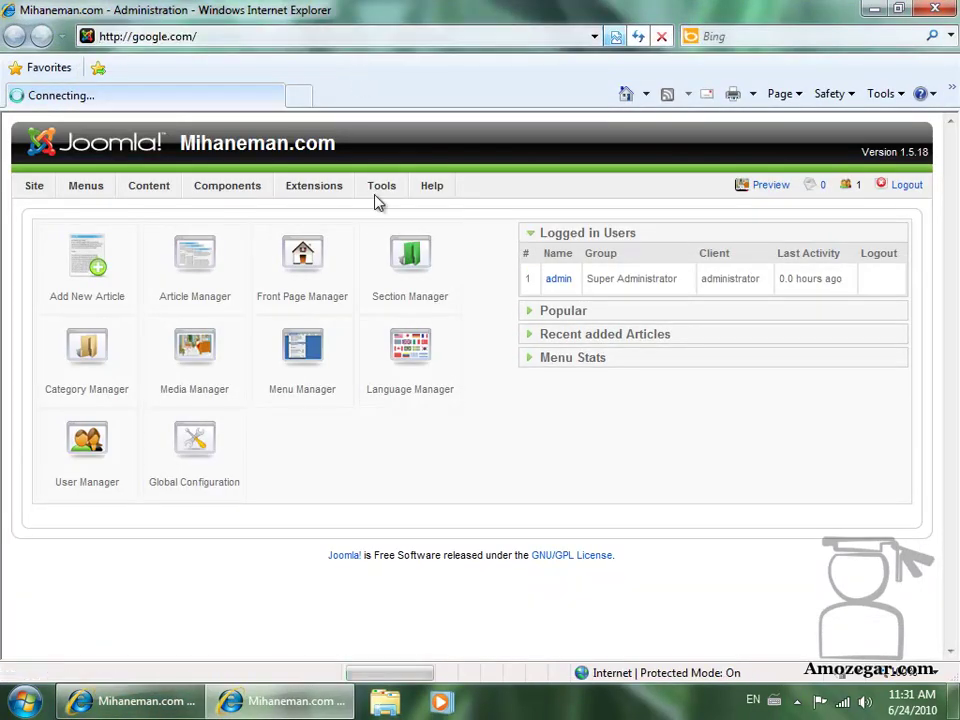
type("mihane")
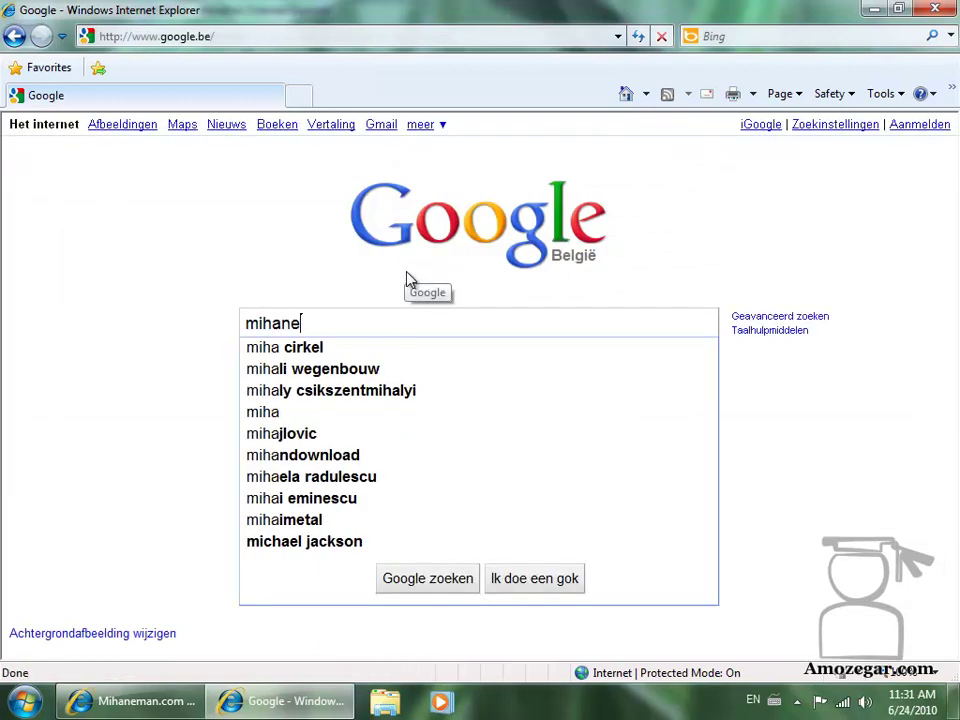
type("man.com")
key("Return")
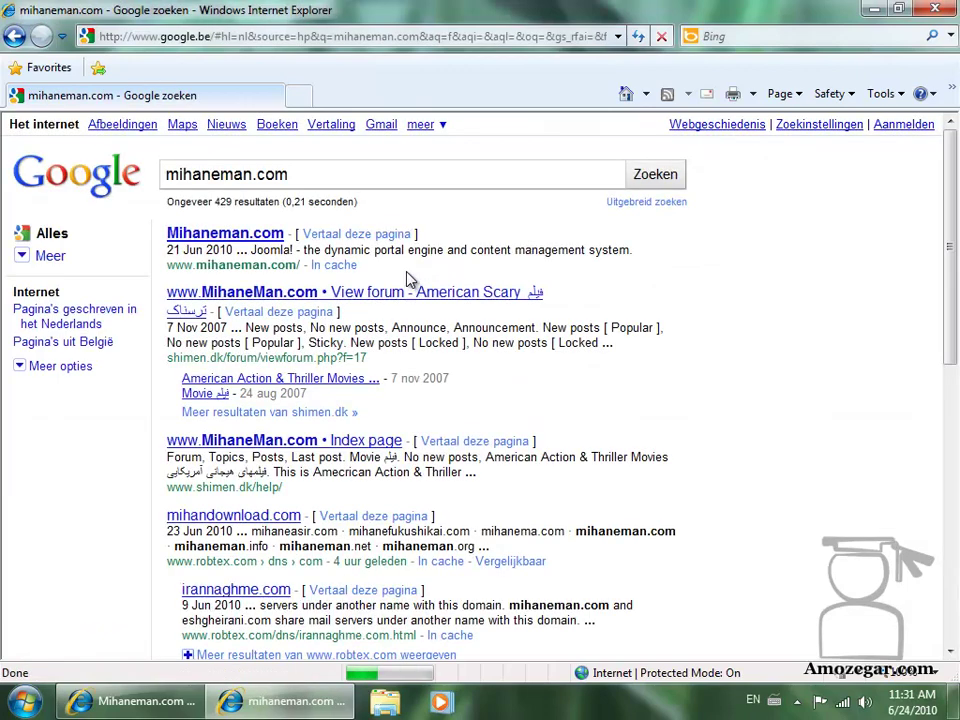
Step: Compare the first search result's description with the global site meta description, and inspect the global meta keywords
left_click_drag(630, 250, 264, 255)
left_click(130, 701)
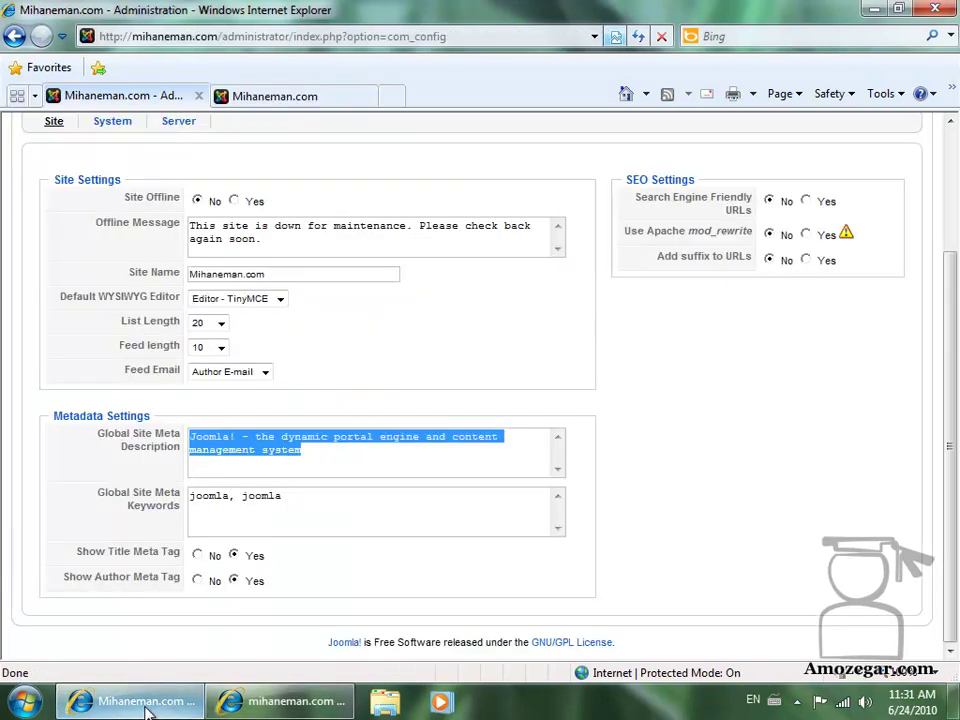
left_click(321, 452)
left_click(165, 438)
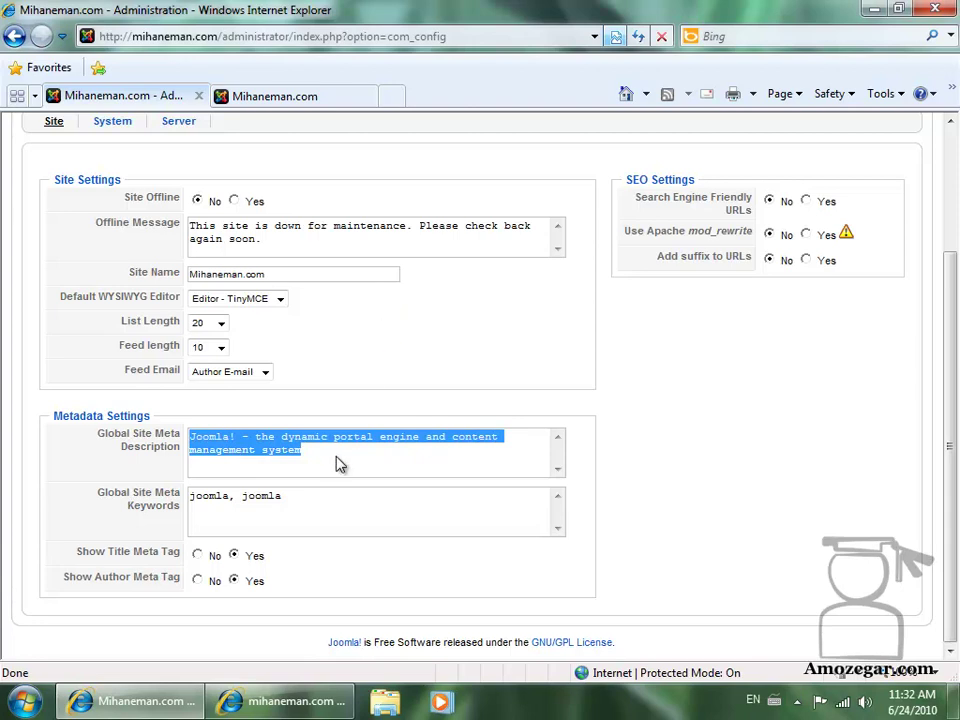
left_click_drag(274, 510, 193, 507)
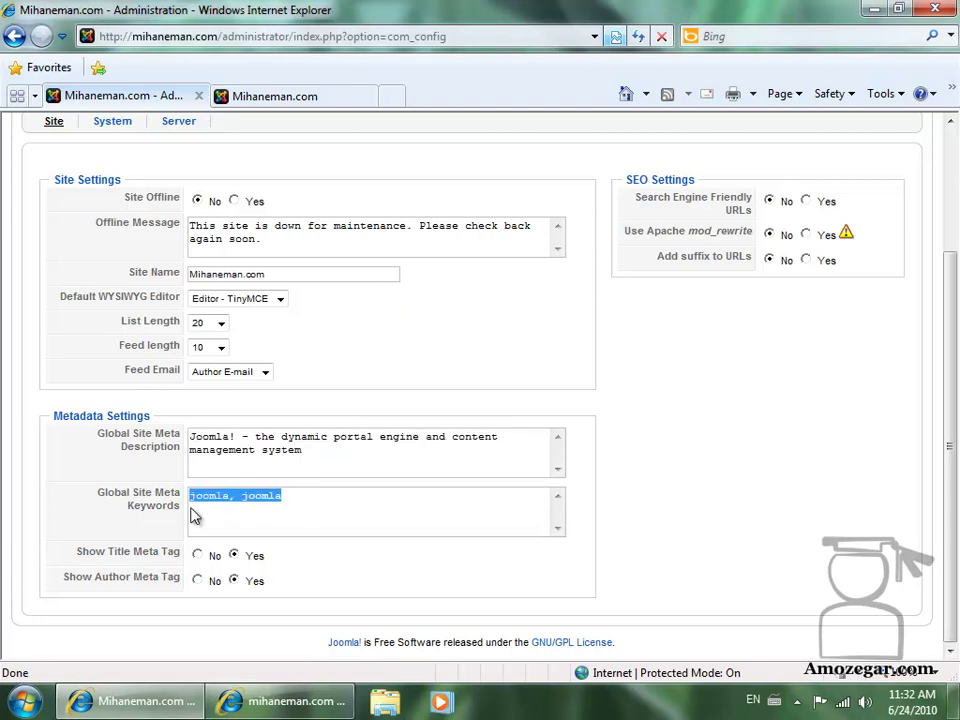
left_click(217, 511)
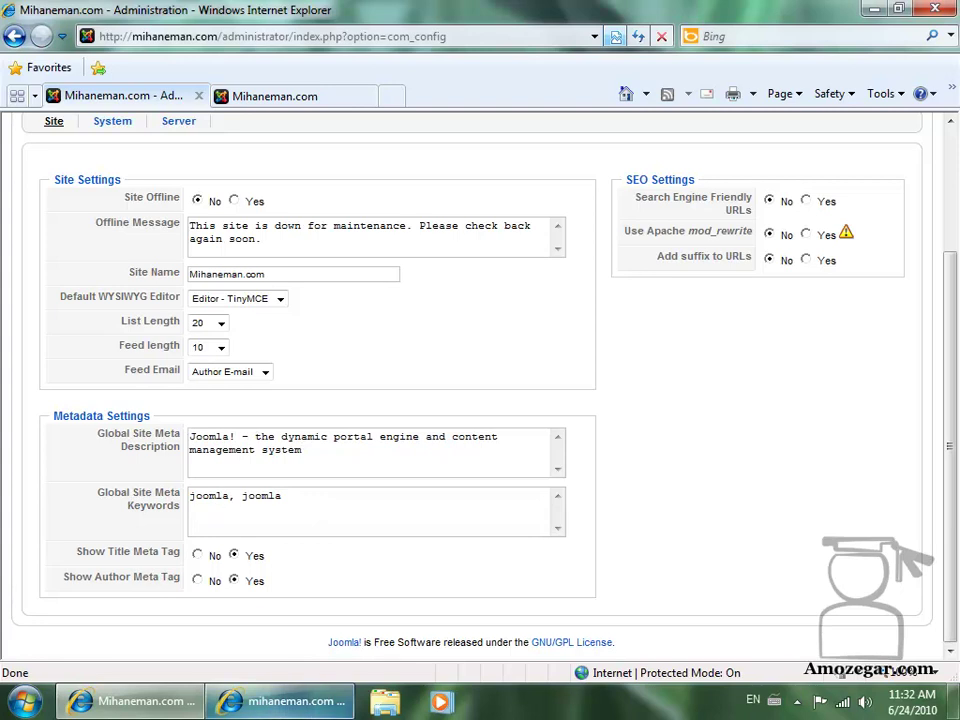
Step: Return to the Google results window and highlight the search query to review it
left_click(285, 705)
left_click(303, 170)
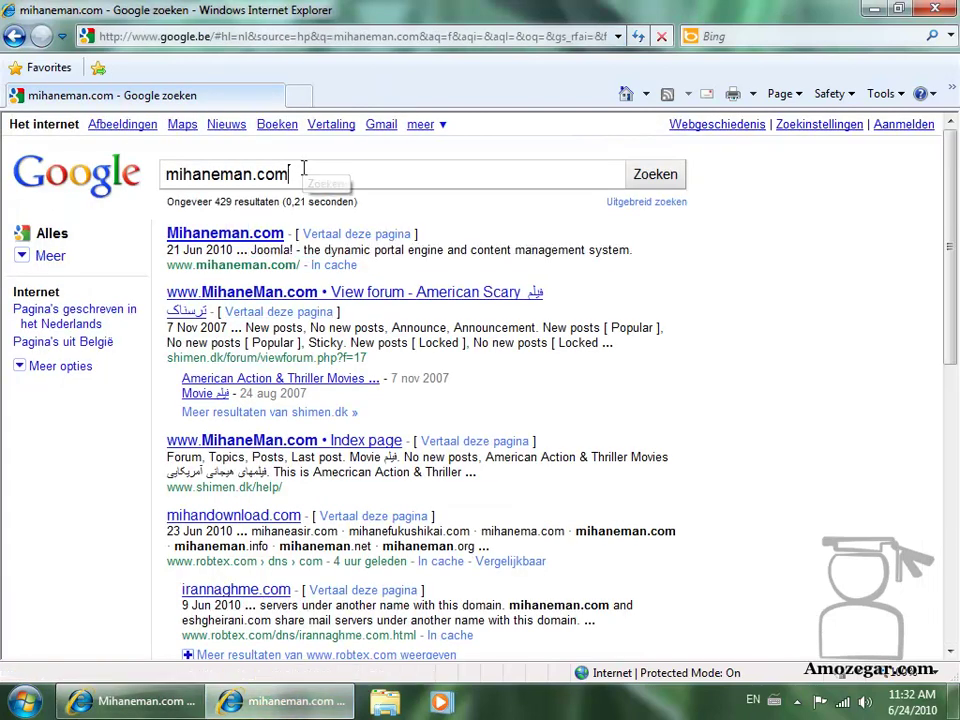
left_click_drag(303, 170, 146, 186)
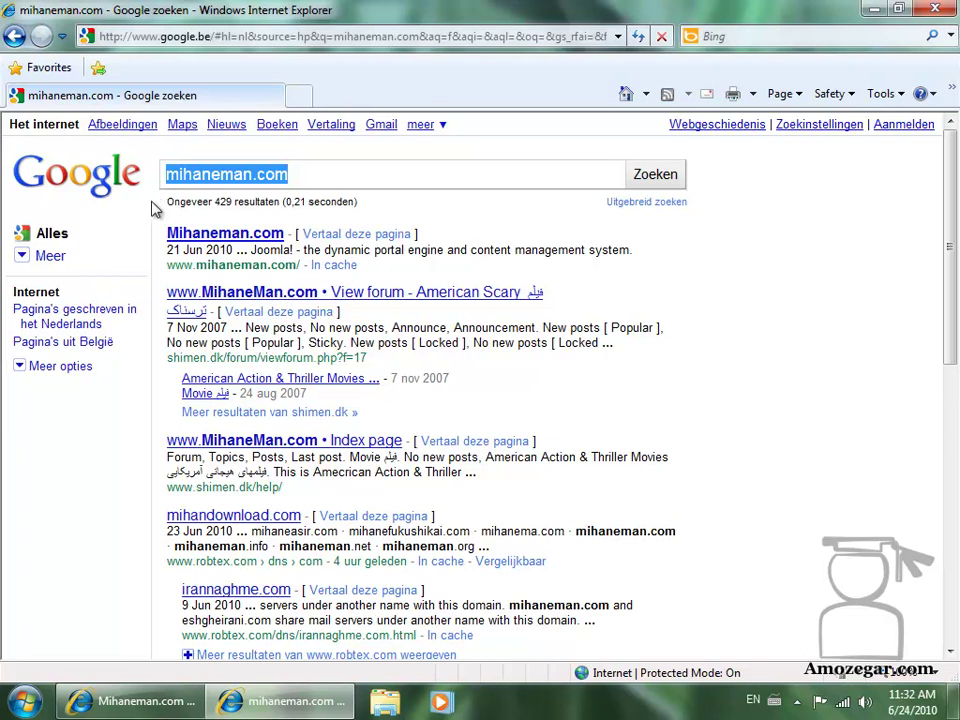
left_click(315, 175)
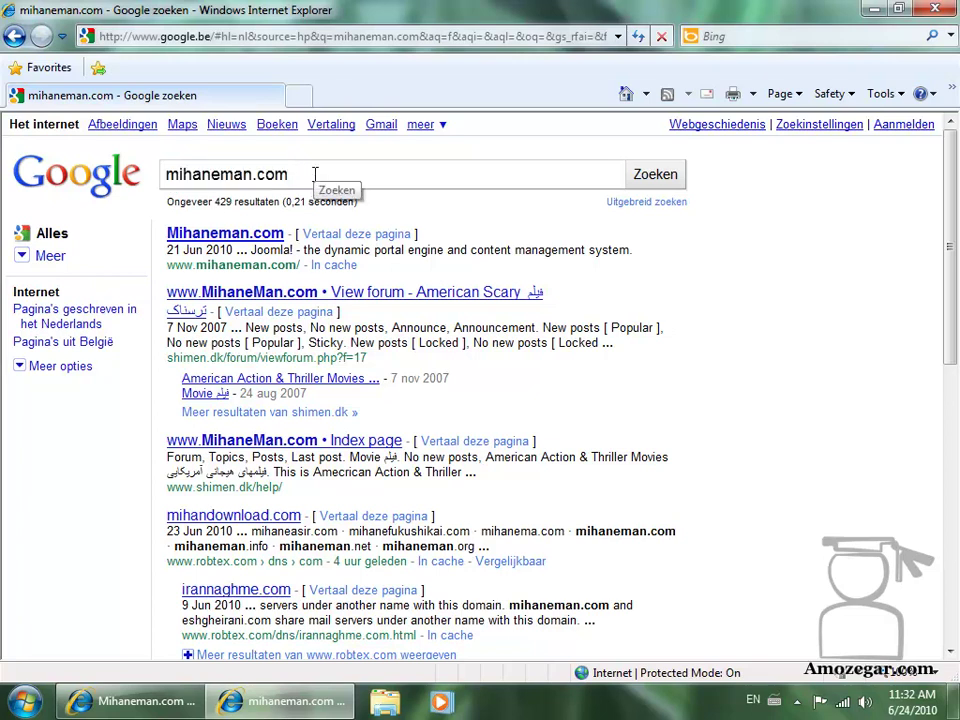
Step: Replace the global site meta keywords in the Joomla configuration with "streaming, media,"
left_click(150, 703)
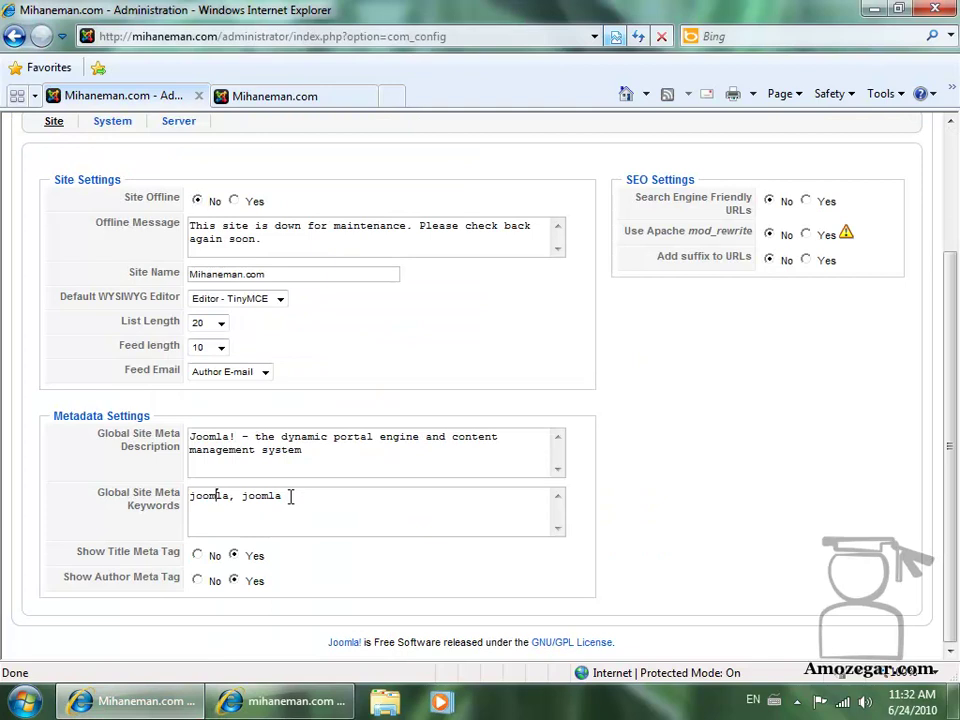
left_click_drag(289, 497, 190, 495)
type("atreaming,")
type("media")
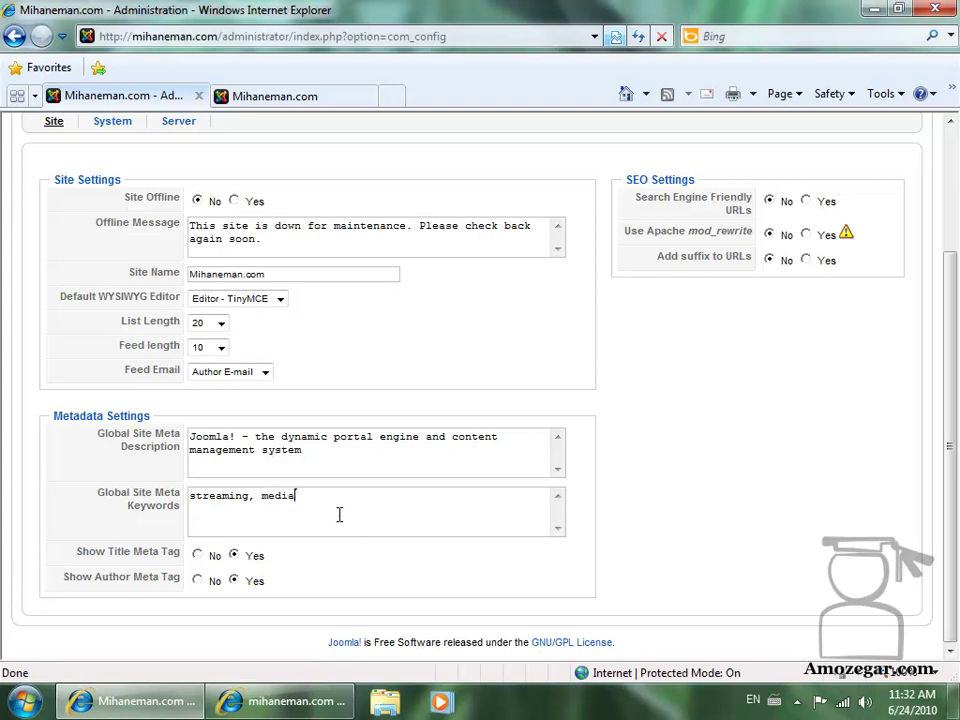
type(",")
Step: Open the "sample size" article for editing from the Article Manager and expand its metadata information
scroll(339, 514, "up", 3)
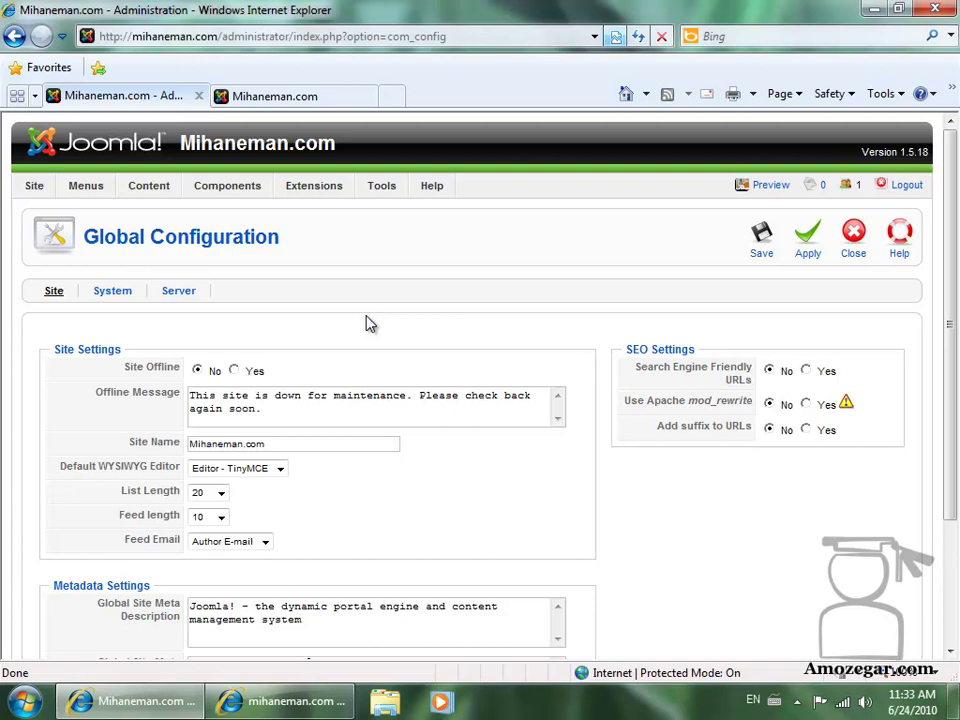
mouse_move(156, 195)
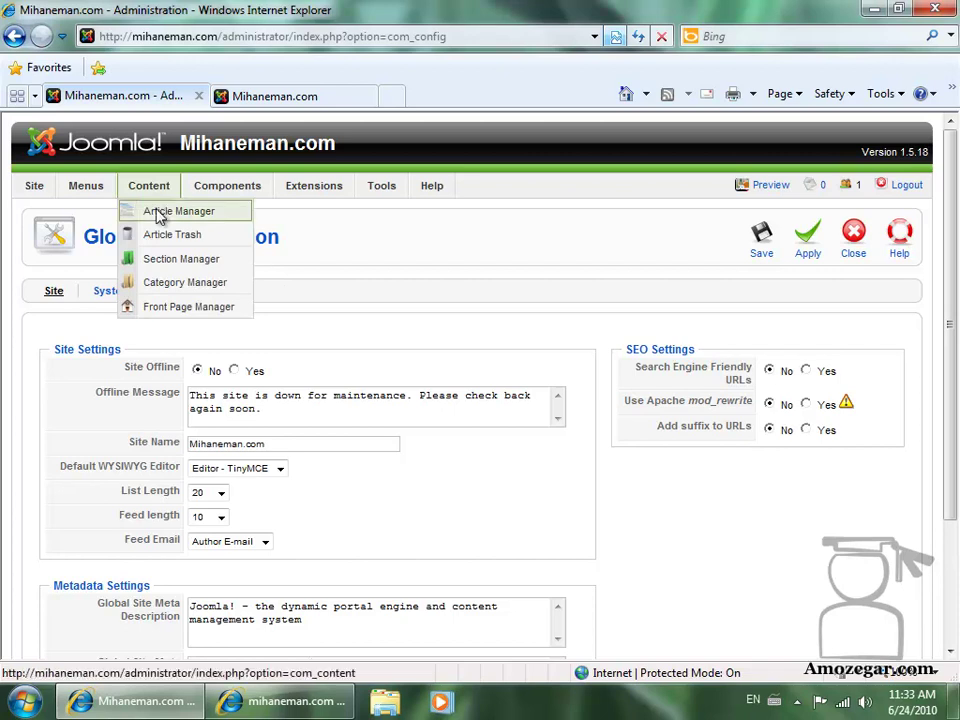
left_click(158, 213)
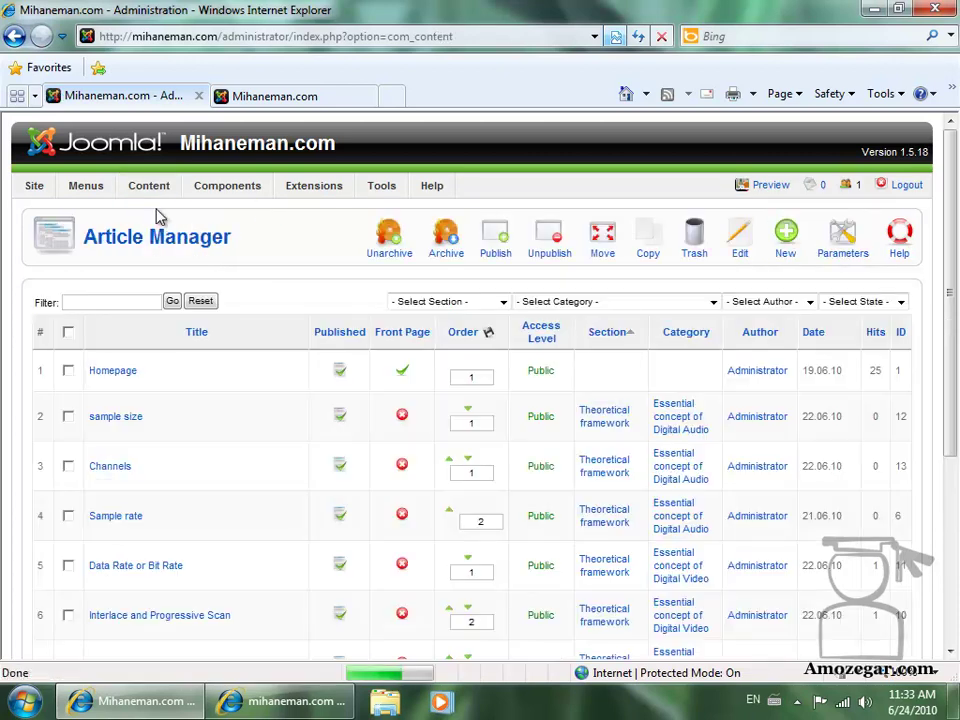
left_click(119, 417)
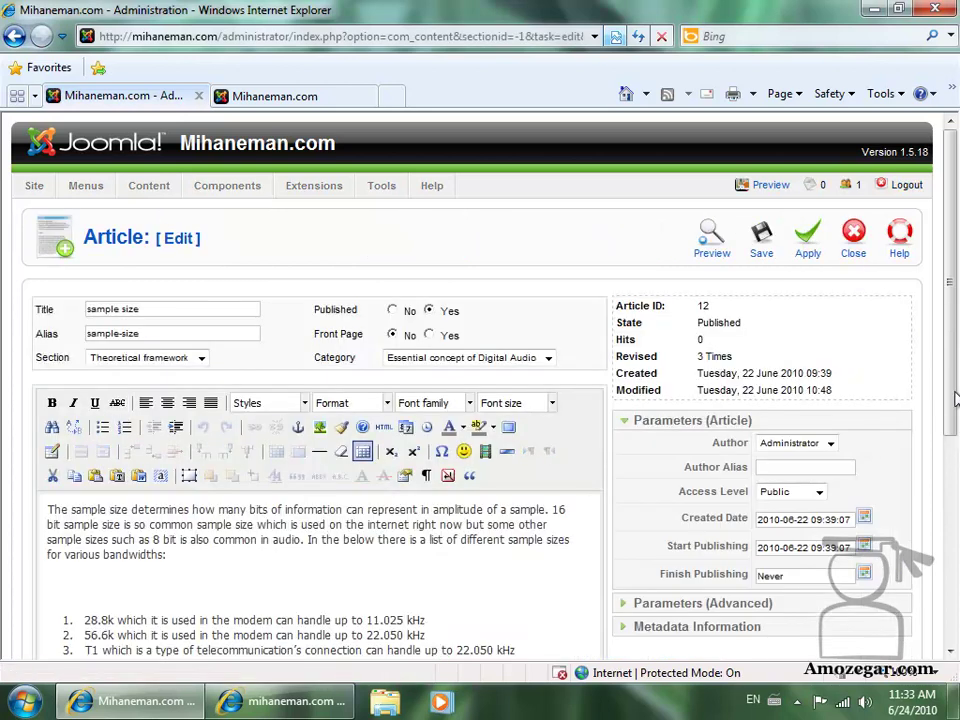
left_click_drag(953, 439, 952, 527)
left_click(694, 405)
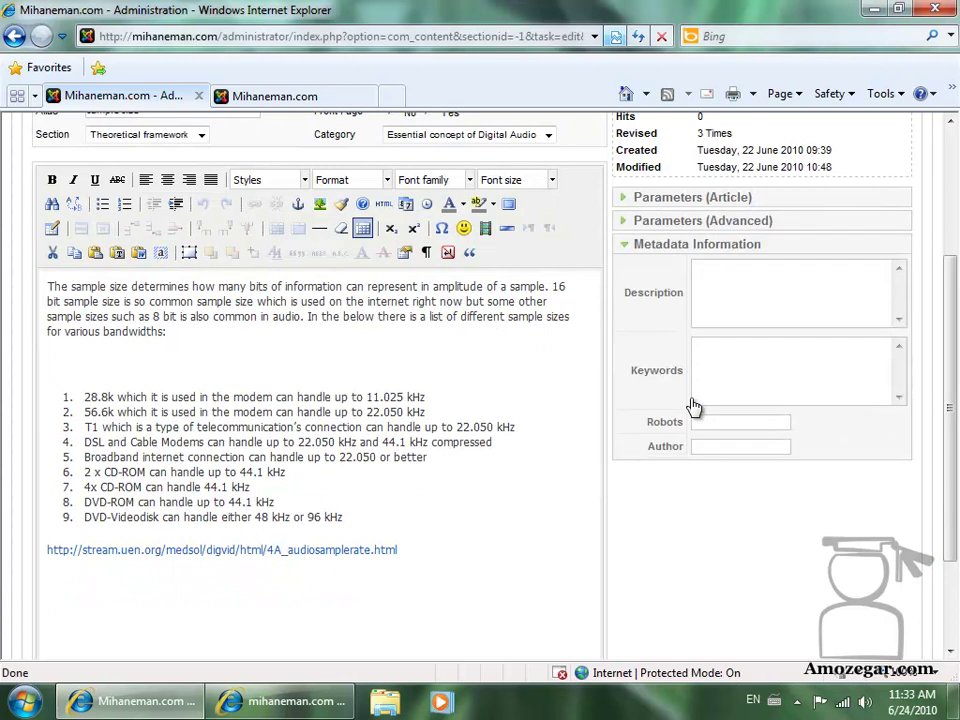
Step: Examine the article's Description, Keywords, Robots and Author metadata fields
left_click(702, 304)
left_click(720, 367)
left_click(720, 420)
left_click(704, 447)
left_click(725, 290)
left_click(711, 366)
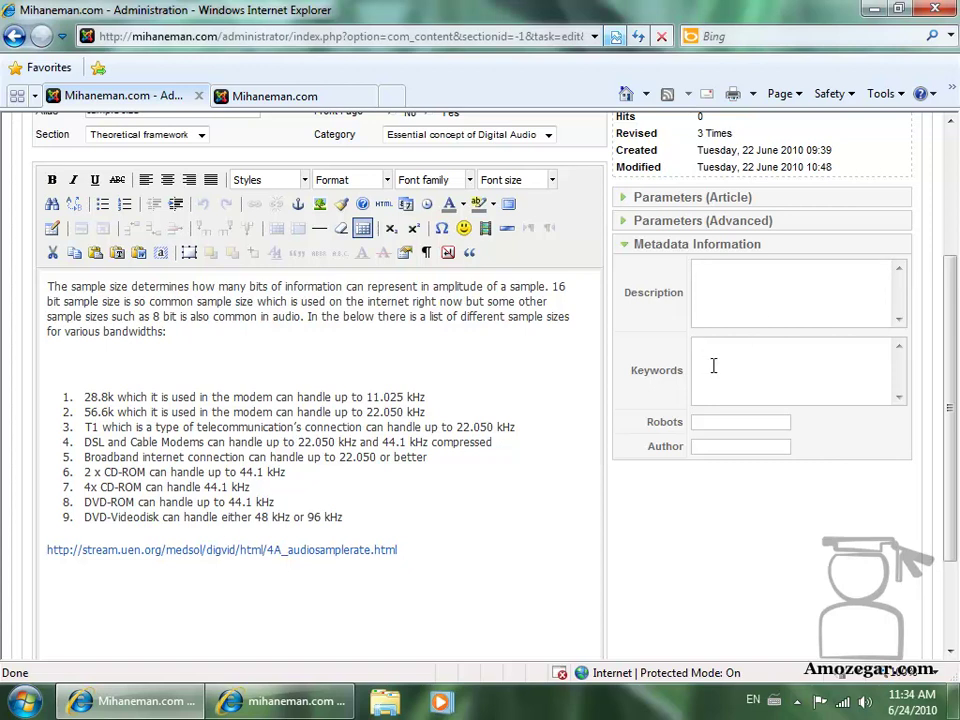